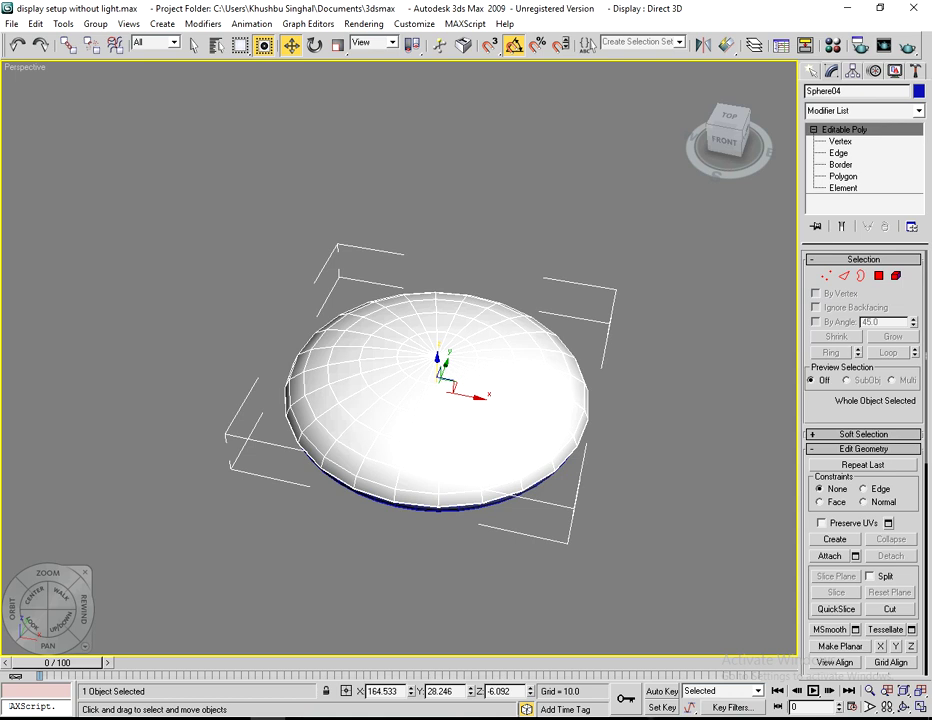
{"action": "key", "text": "ctrl+d"}
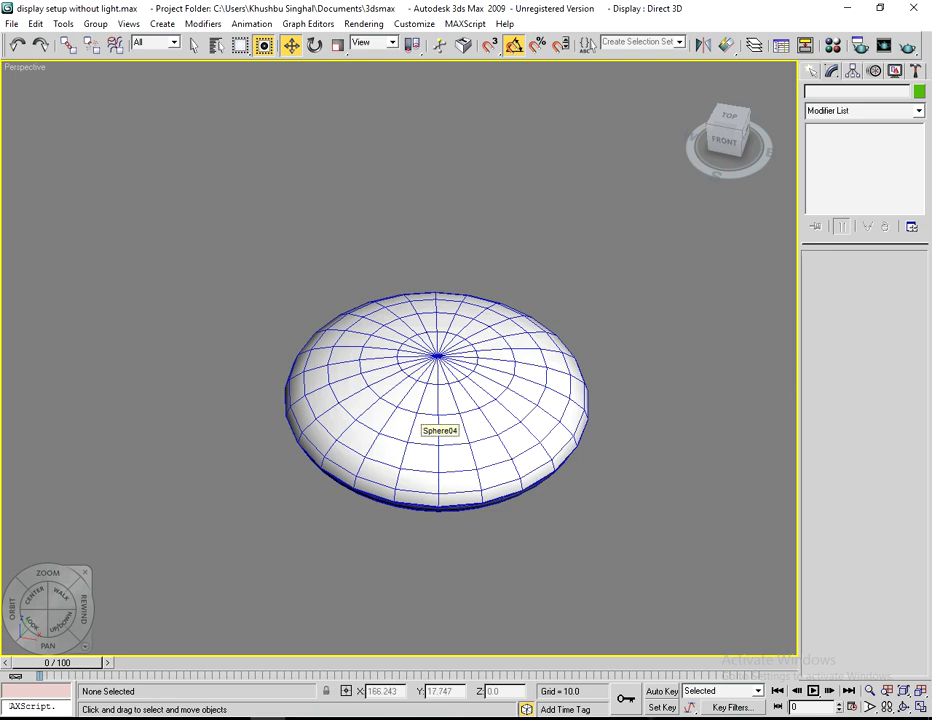
{"action": "left_click", "coordinate": [428, 420]}
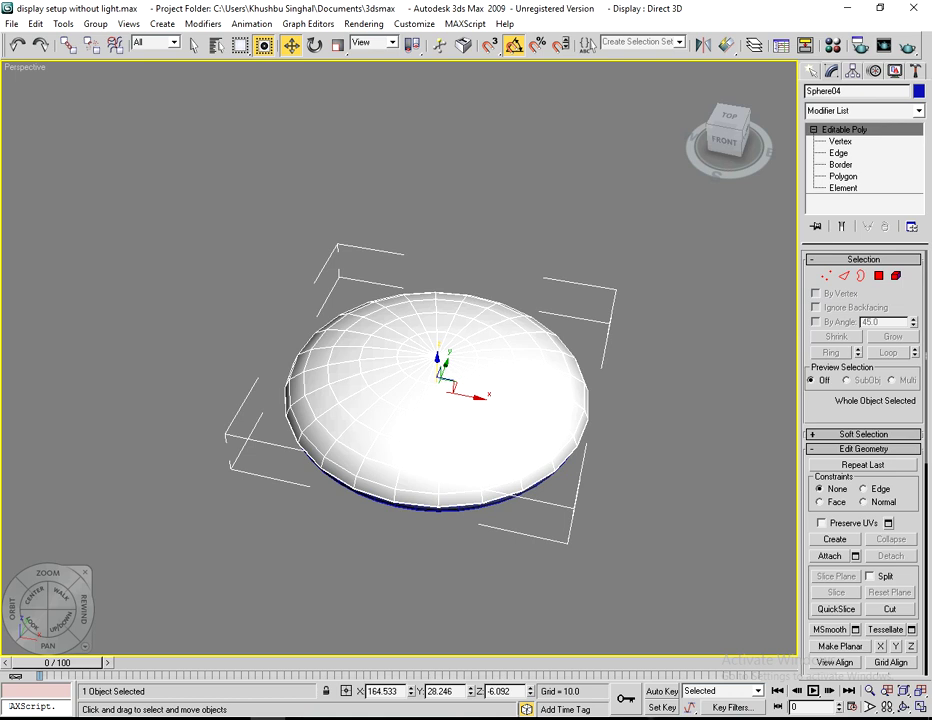
{"action": "mouse_move", "coordinate": [437, 400]}
{"action": "middle_mouse_down", "text": "alt"}
{"action": "mouse_move", "coordinate": [421, 432]}
{"action": "mouse_move", "coordinate": [431, 417]}
{"action": "middle_mouse_up", "text": "alt"}
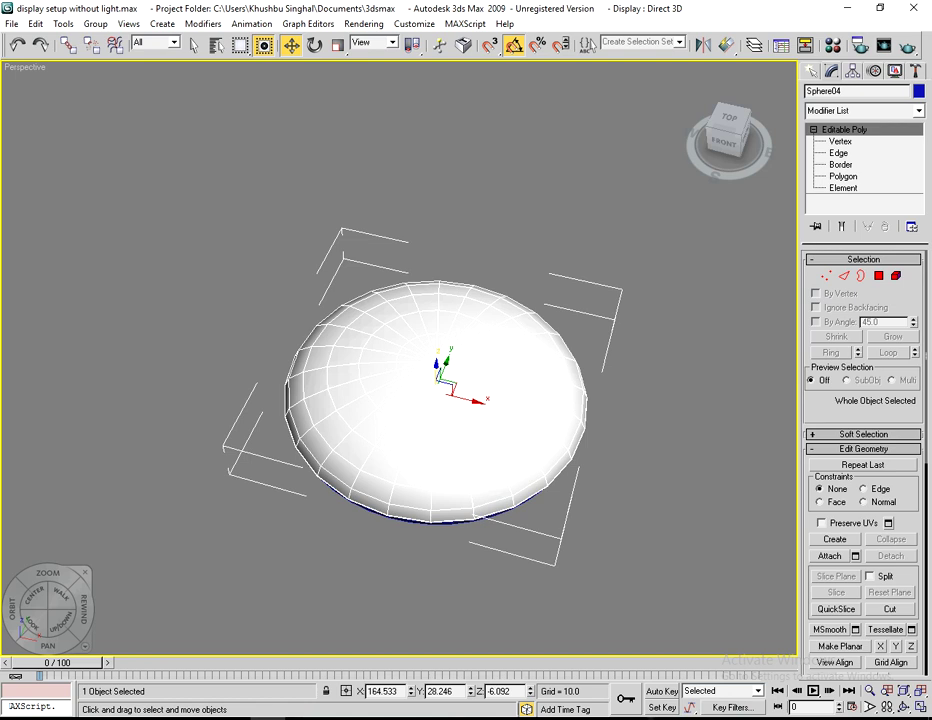
{"action": "key", "text": "ctrl+d"}
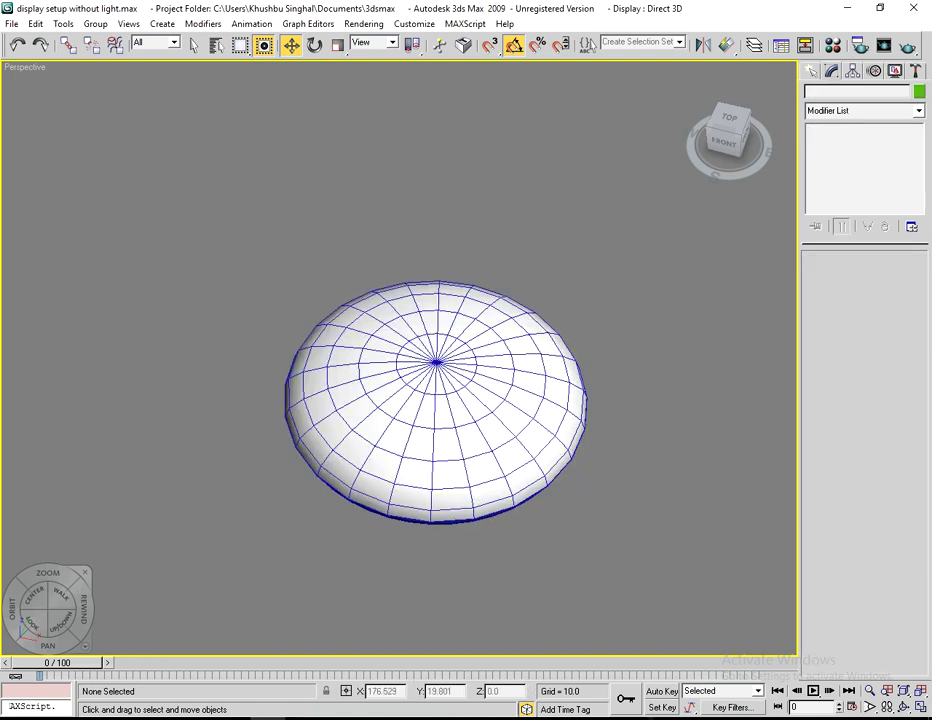
Step: Select the flattened sphere and add a TurboSmooth modifier to it
{"action": "left_click", "coordinate": [466, 408]}
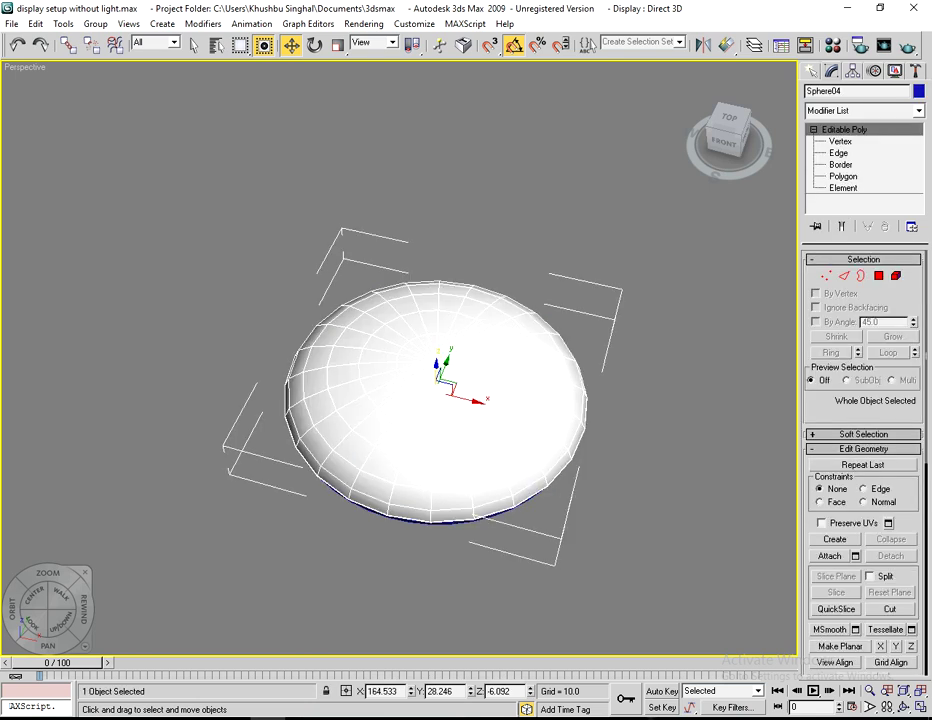
{"action": "left_click", "coordinate": [864, 110]}
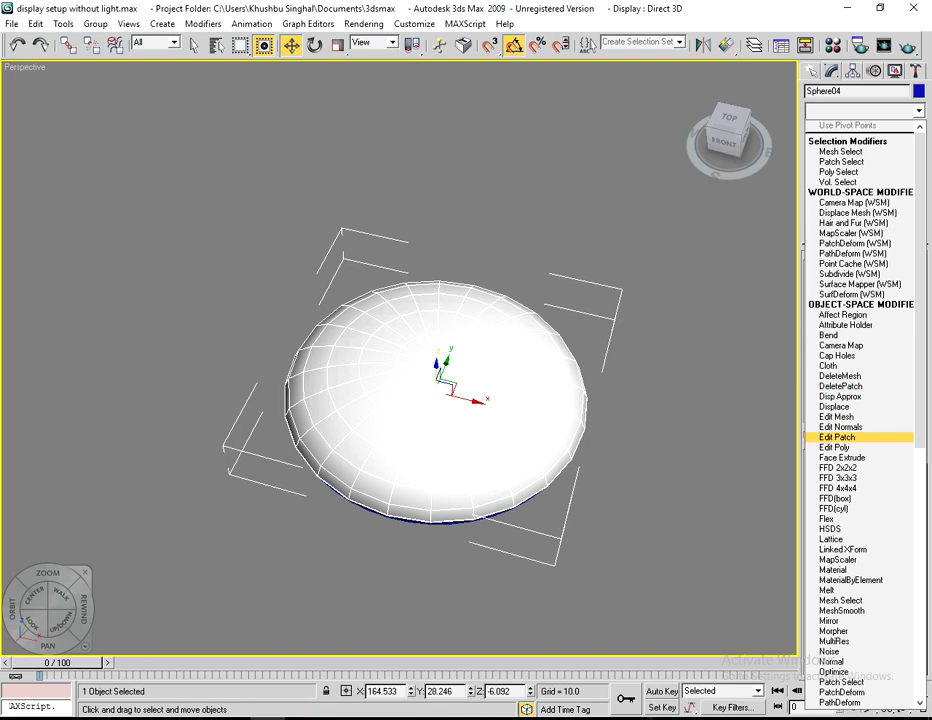
{"action": "key", "text": "t"}
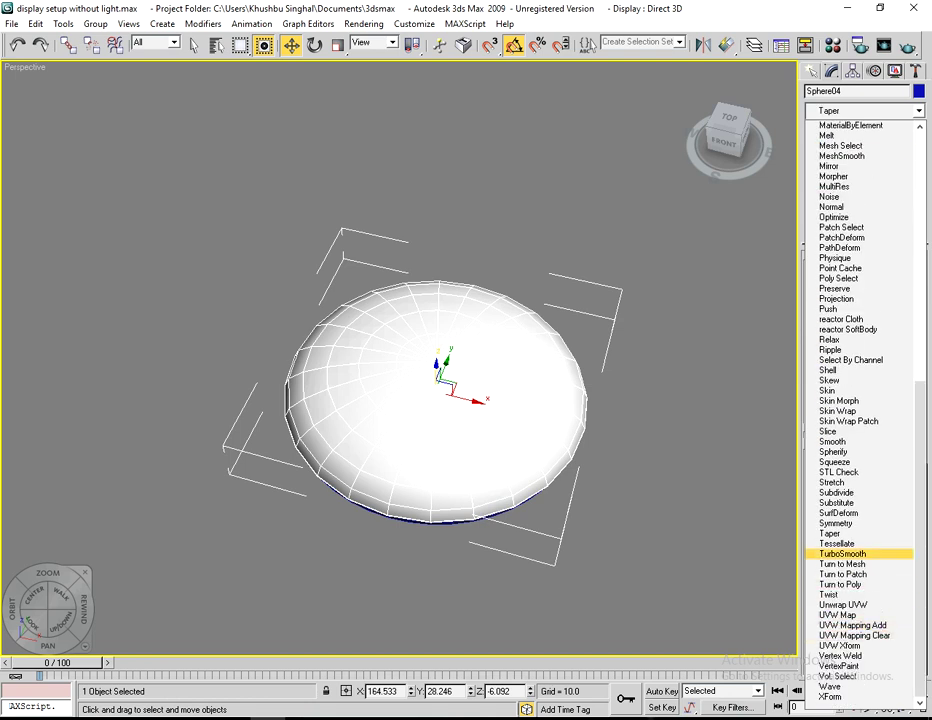
{"action": "left_click", "coordinate": [843, 553]}
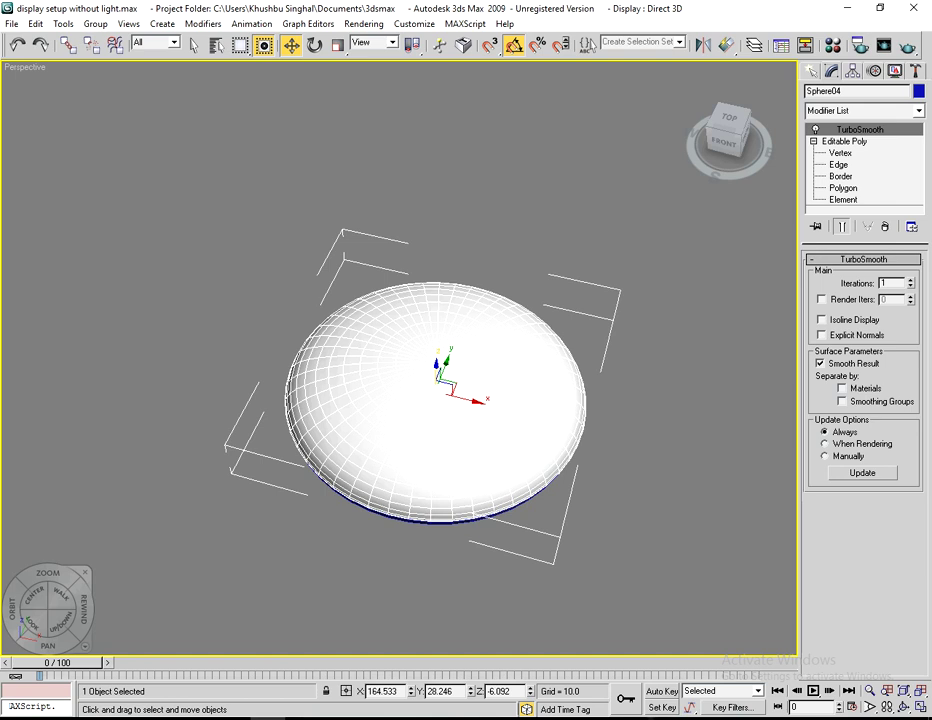
Step: Insert an Unwrap UVW modifier directly above the Editable Poly level, beneath TurboSmooth
{"action": "left_click", "coordinate": [844, 141]}
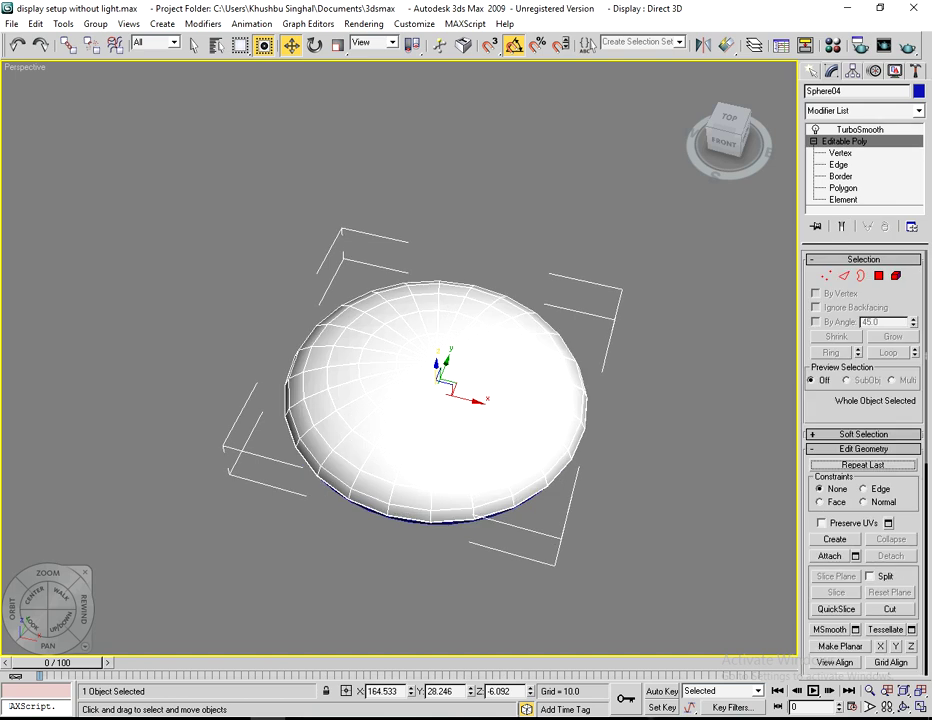
{"action": "left_click", "coordinate": [863, 111]}
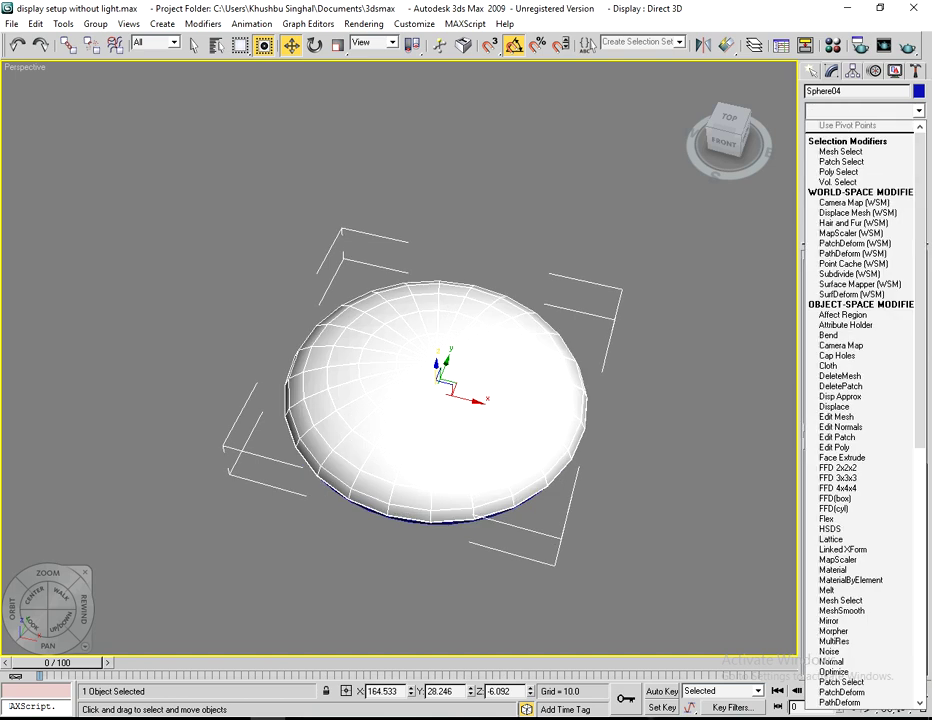
{"action": "key", "text": "u"}
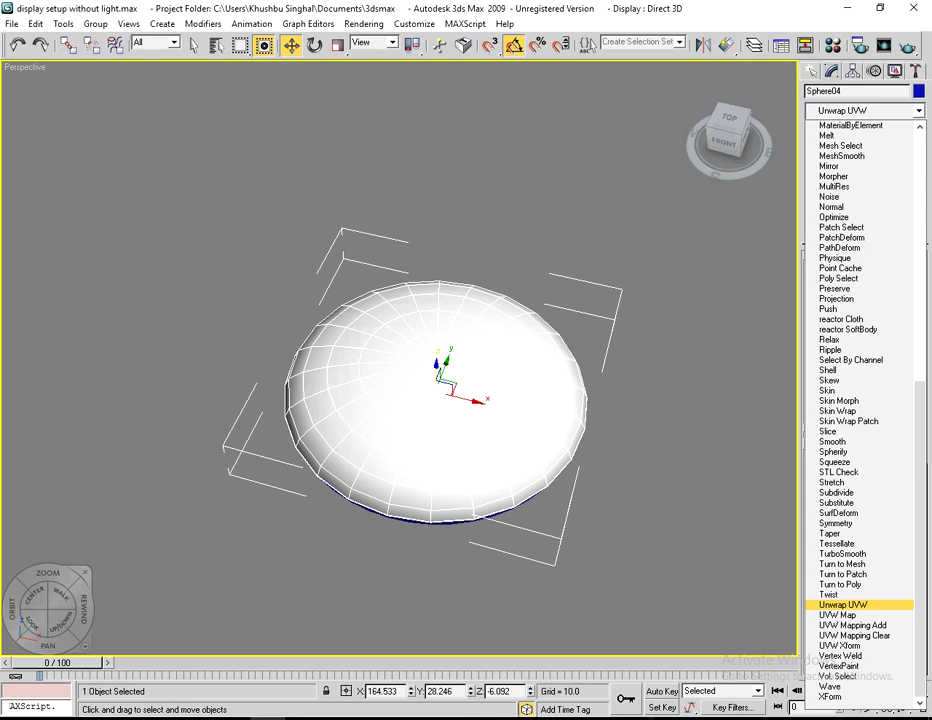
{"action": "key", "text": "Return"}
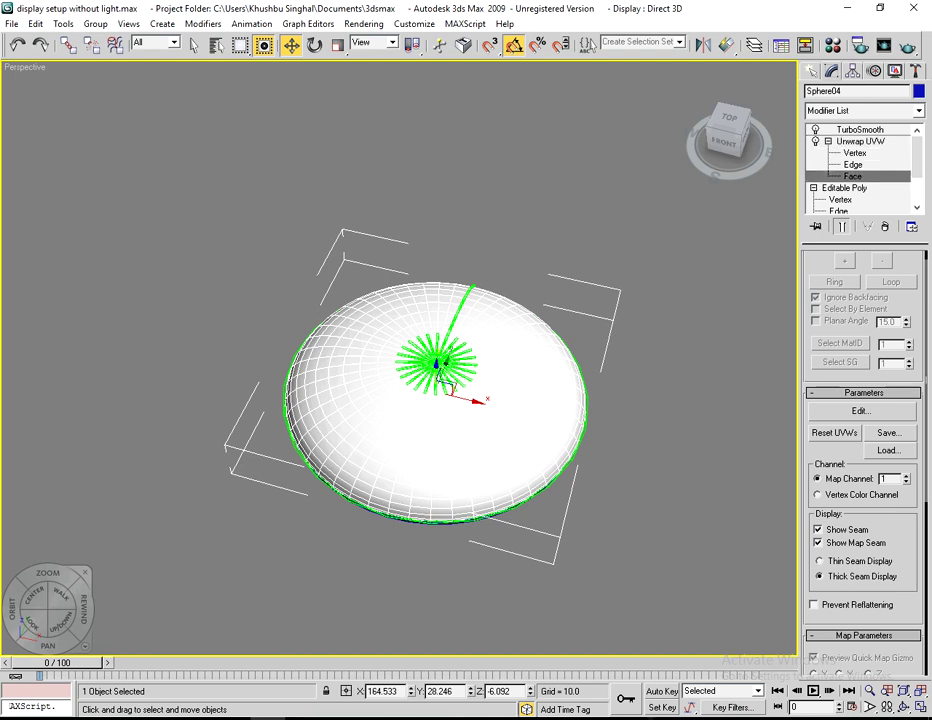
Step: At the Face level of Unwrap UVW, select all faces on the upper side of the sphere, including those around its rim
{"action": "key", "text": "3"}
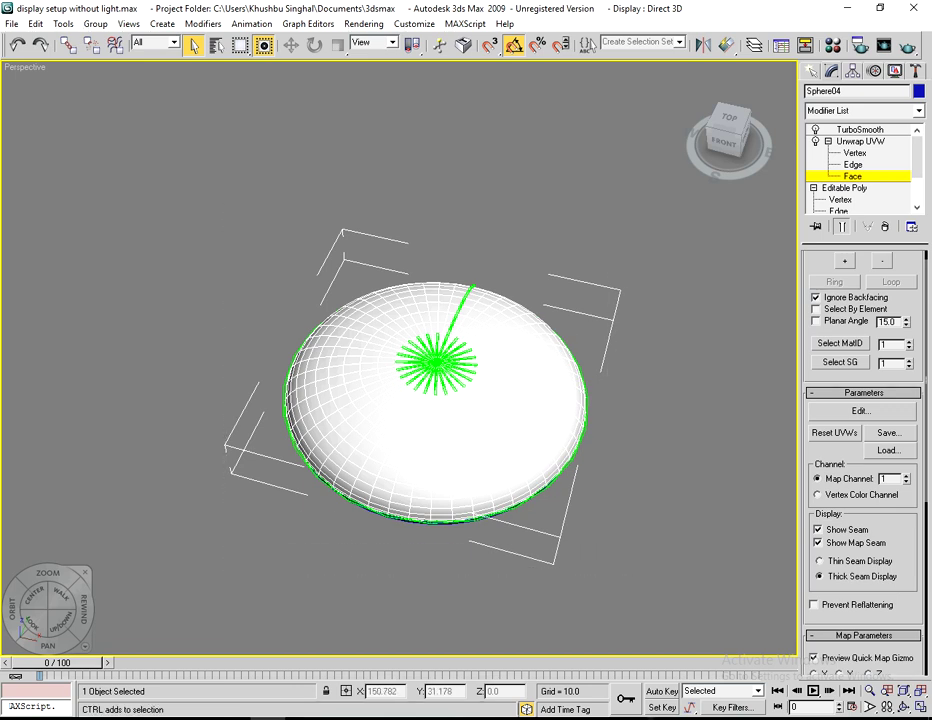
{"action": "left_click_drag", "start_coordinate": [202, 198], "coordinate": [600, 540]}
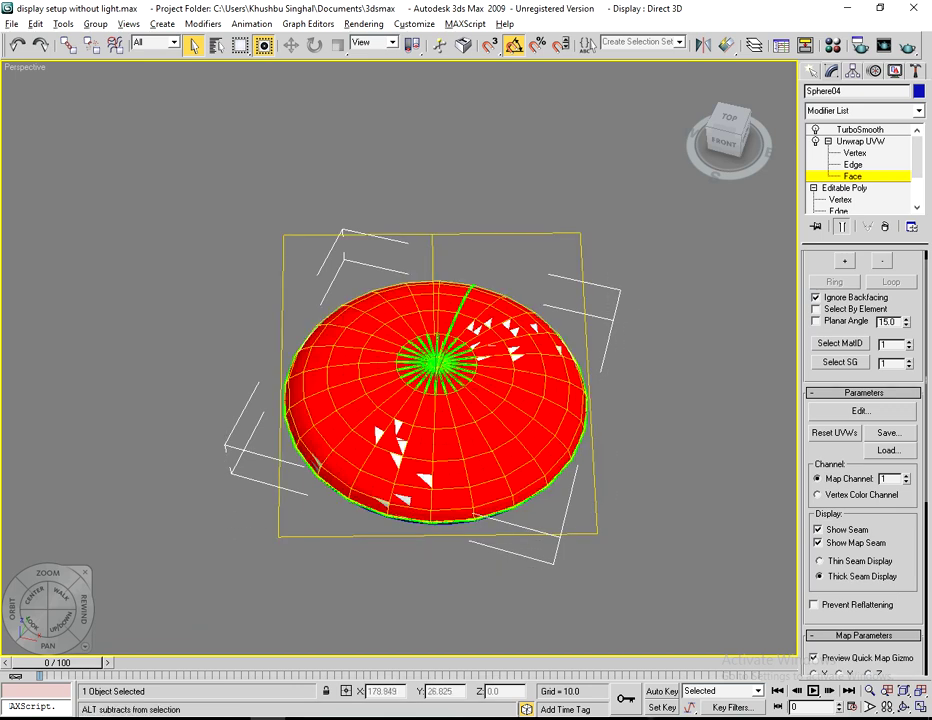
{"action": "middle_click_drag", "start_coordinate": [600, 540], "coordinate": [525, 630], "text": "alt"}
{"action": "left_click_drag", "start_coordinate": [287, 213], "coordinate": [579, 349], "text": "ctrl"}
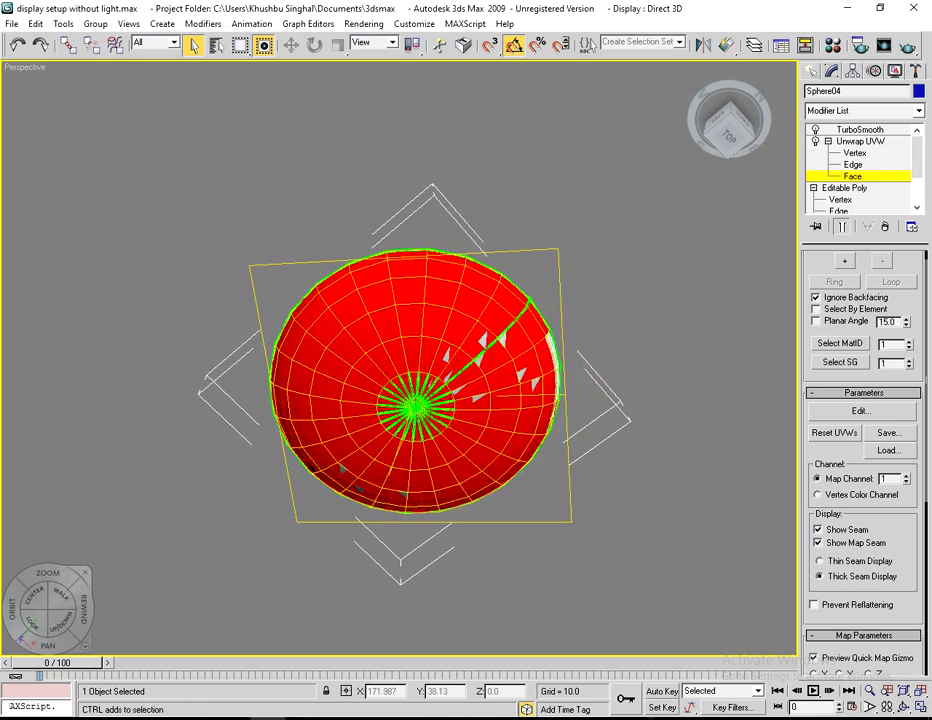
{"action": "middle_click_drag", "start_coordinate": [579, 349], "coordinate": [532, 303], "text": "alt"}
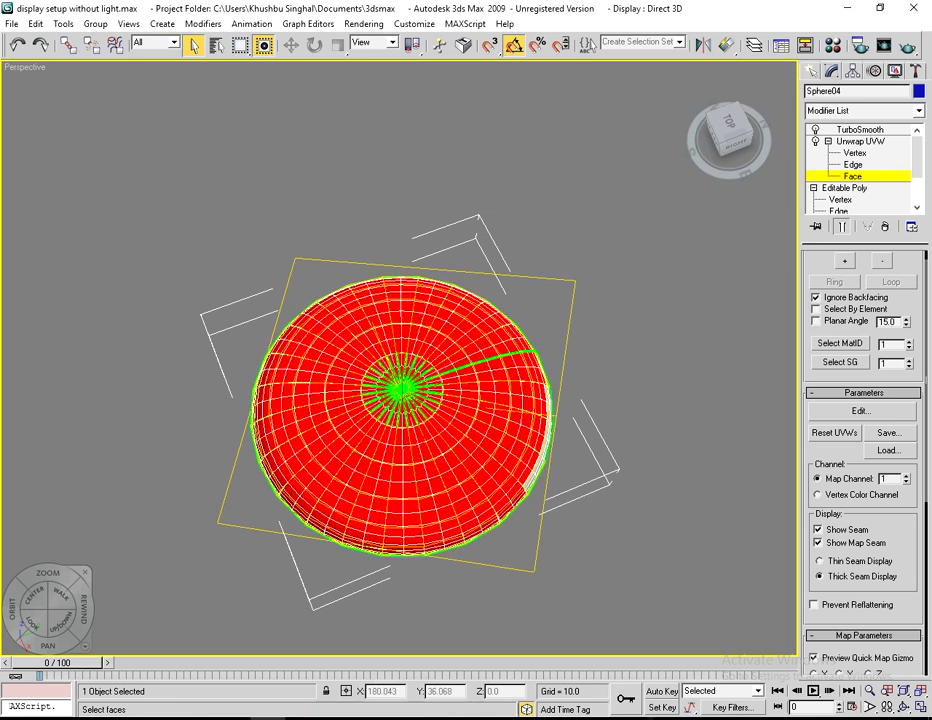
{"action": "left_click_drag", "start_coordinate": [636, 552], "coordinate": [158, 172], "text": "ctrl"}
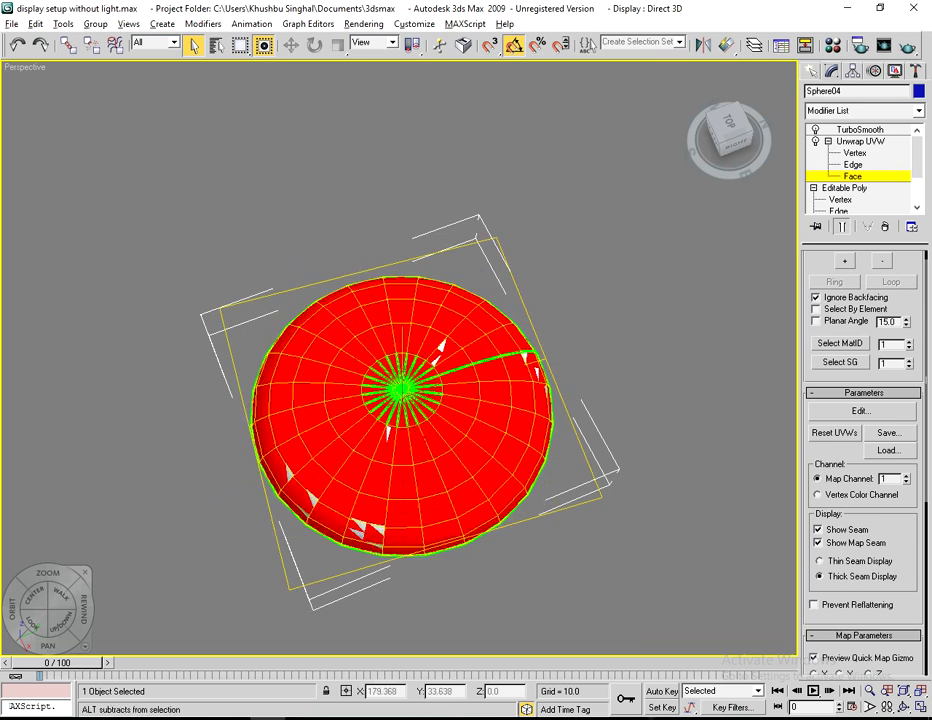
{"action": "mouse_move", "coordinate": [424, 437]}
{"action": "middle_mouse_down", "text": "alt"}
{"action": "mouse_move", "coordinate": [420, 300]}
{"action": "mouse_move", "coordinate": [400, 430]}
{"action": "mouse_move", "coordinate": [439, 299]}
{"action": "mouse_move", "coordinate": [425, 425]}
{"action": "middle_mouse_up", "text": "alt"}
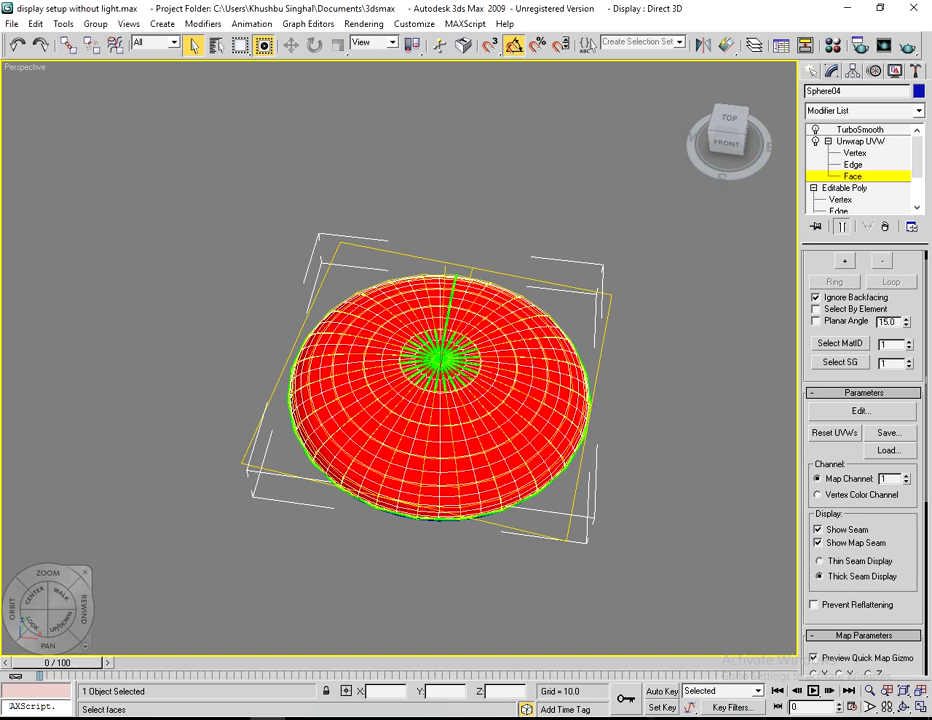
Step: Apply a Planar mapping to the selected faces with the mapping direction set to Z
{"action": "scroll", "coordinate": [862, 450], "scroll_direction": "down", "scroll_amount": 3}
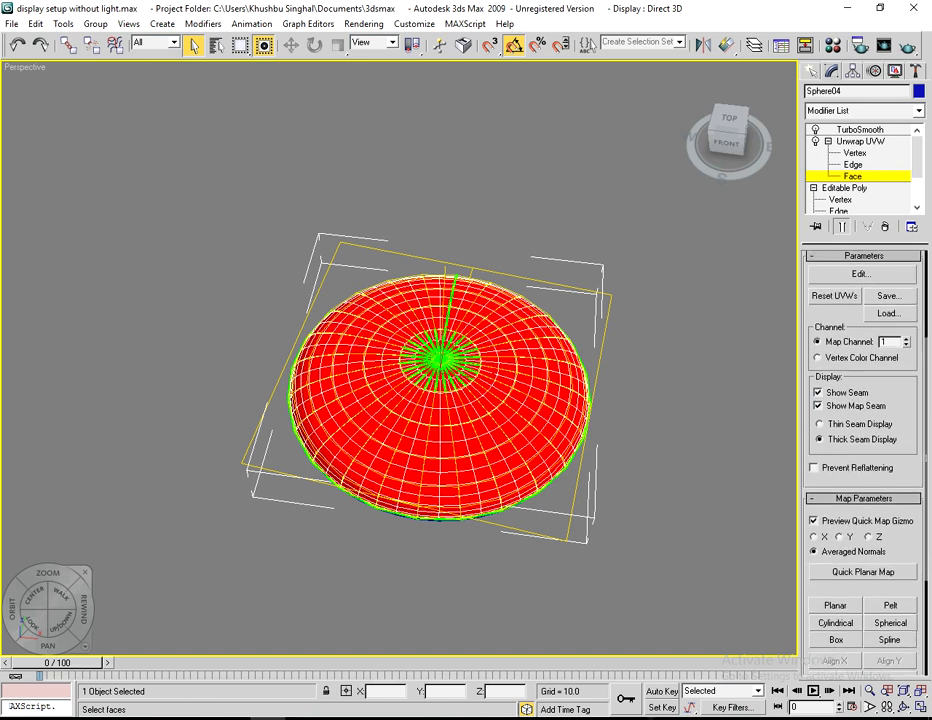
{"action": "left_click", "coordinate": [867, 536]}
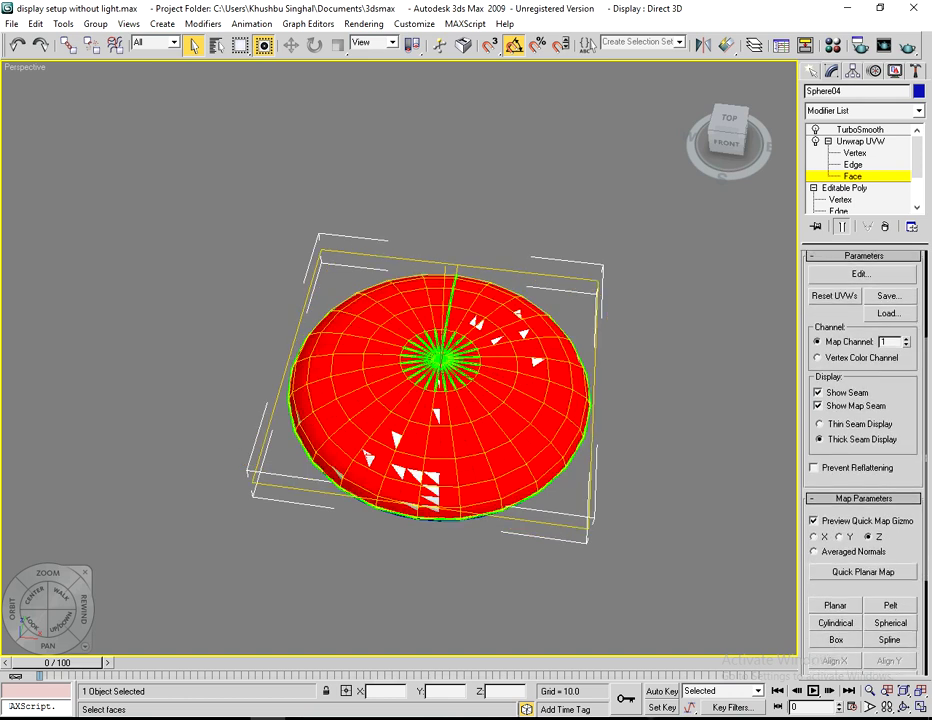
{"action": "scroll", "coordinate": [864, 450], "scroll_direction": "up", "scroll_amount": 1}
{"action": "scroll", "coordinate": [864, 450], "scroll_direction": "down", "scroll_amount": 2}
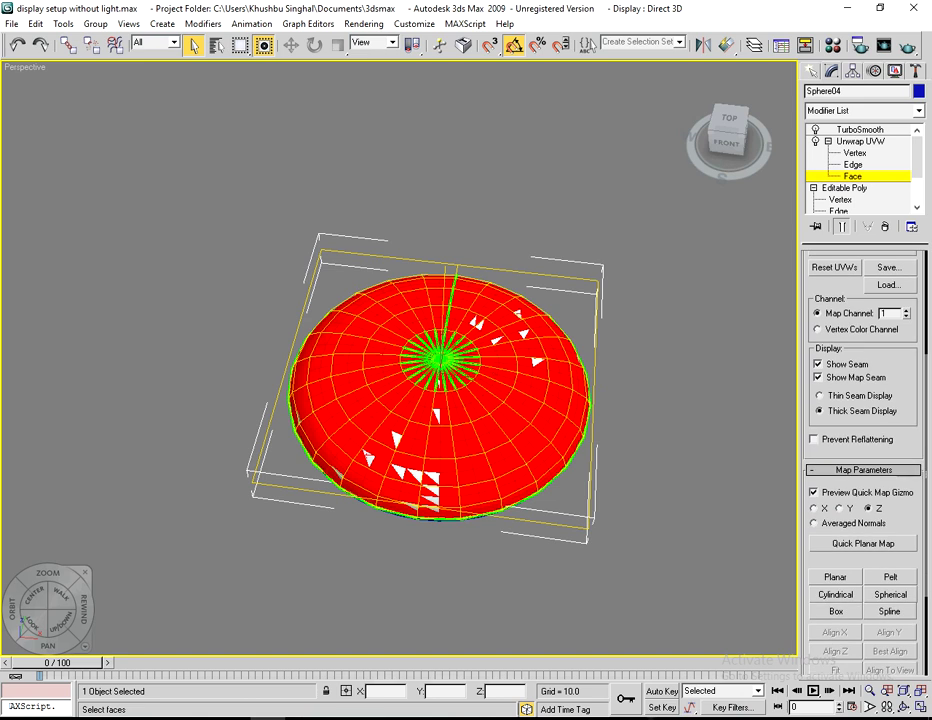
{"action": "left_click", "coordinate": [835, 577]}
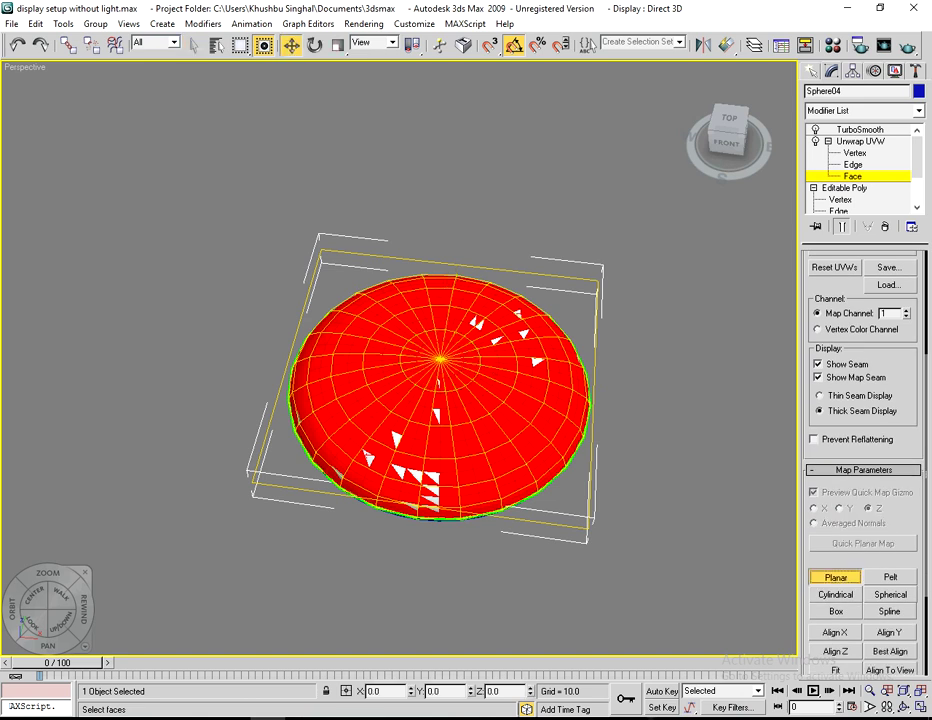
Step: Open the UV editor maximized and render the UVW template at 1024 × 1024
{"action": "scroll", "coordinate": [864, 450], "scroll_direction": "up", "scroll_amount": 4}
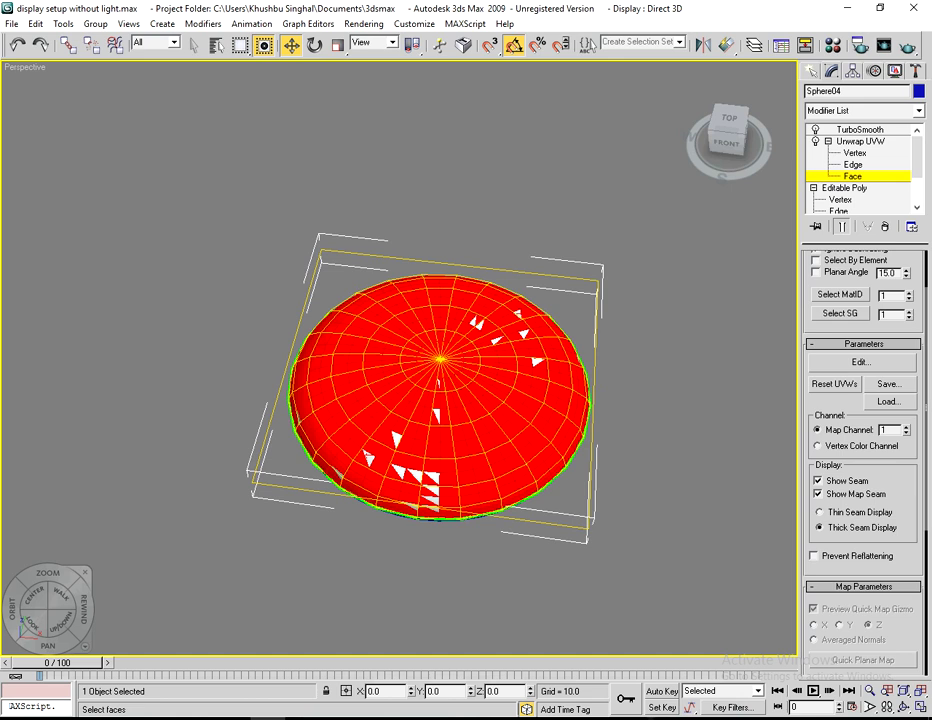
{"action": "left_click", "coordinate": [861, 362]}
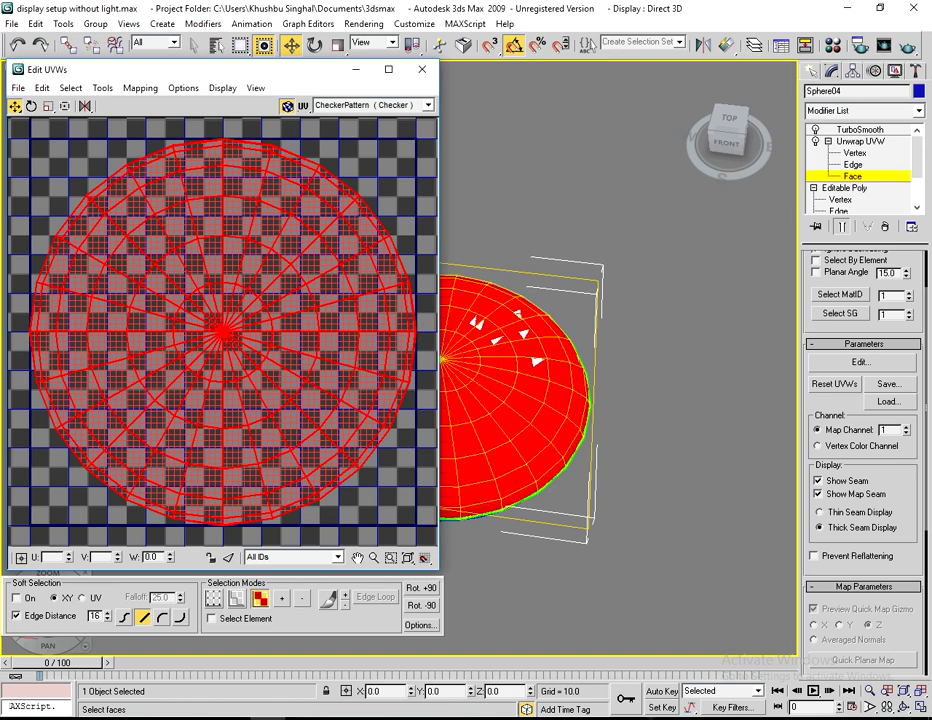
{"action": "left_click", "coordinate": [388, 69]}
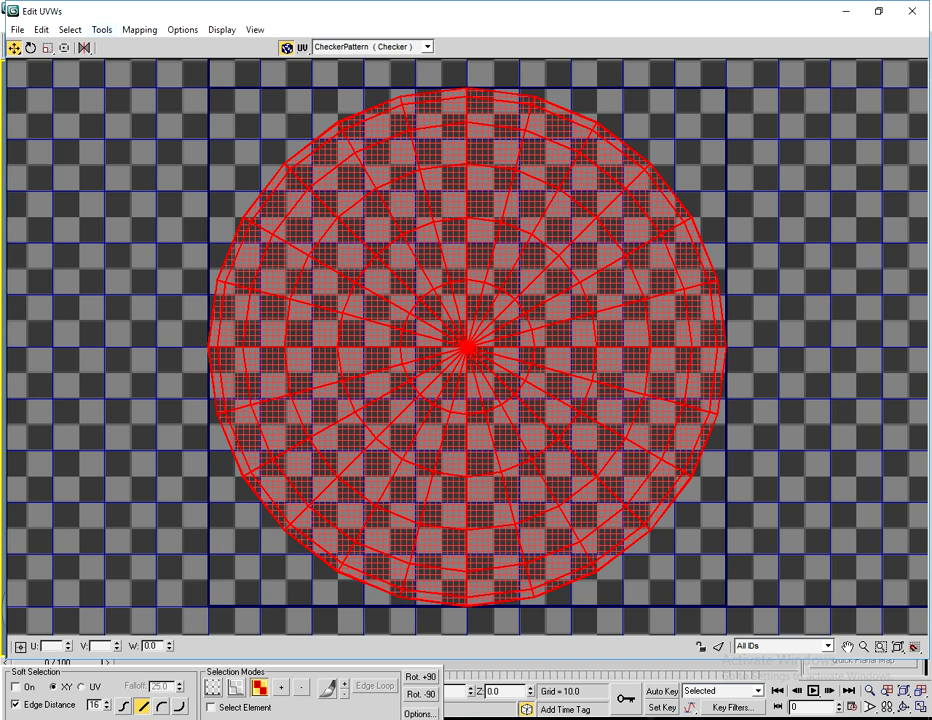
{"action": "left_click", "coordinate": [102, 29]}
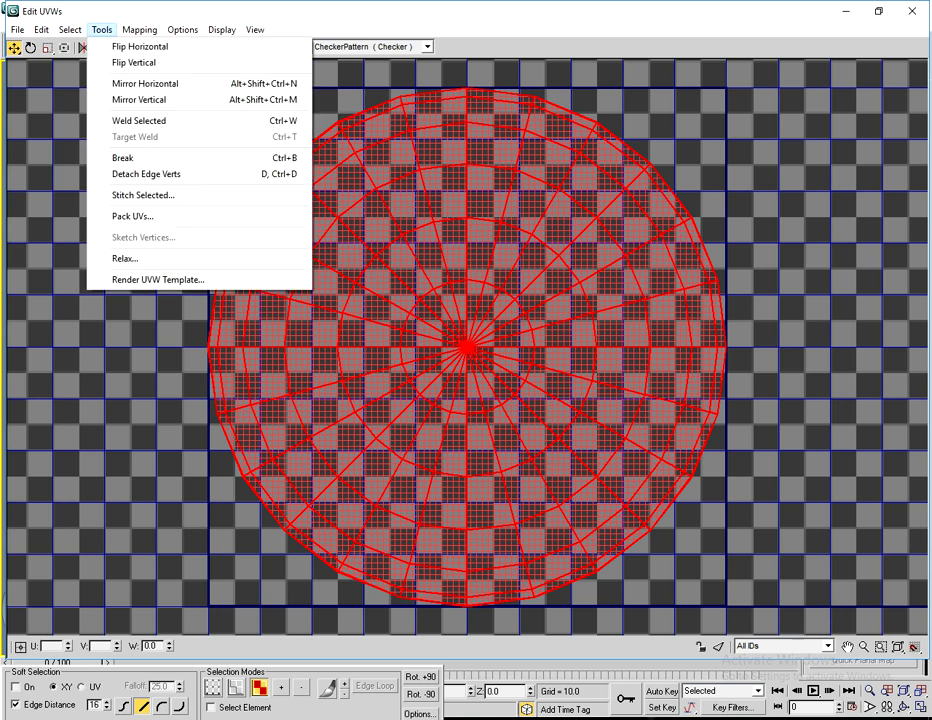
{"action": "left_click", "coordinate": [158, 279]}
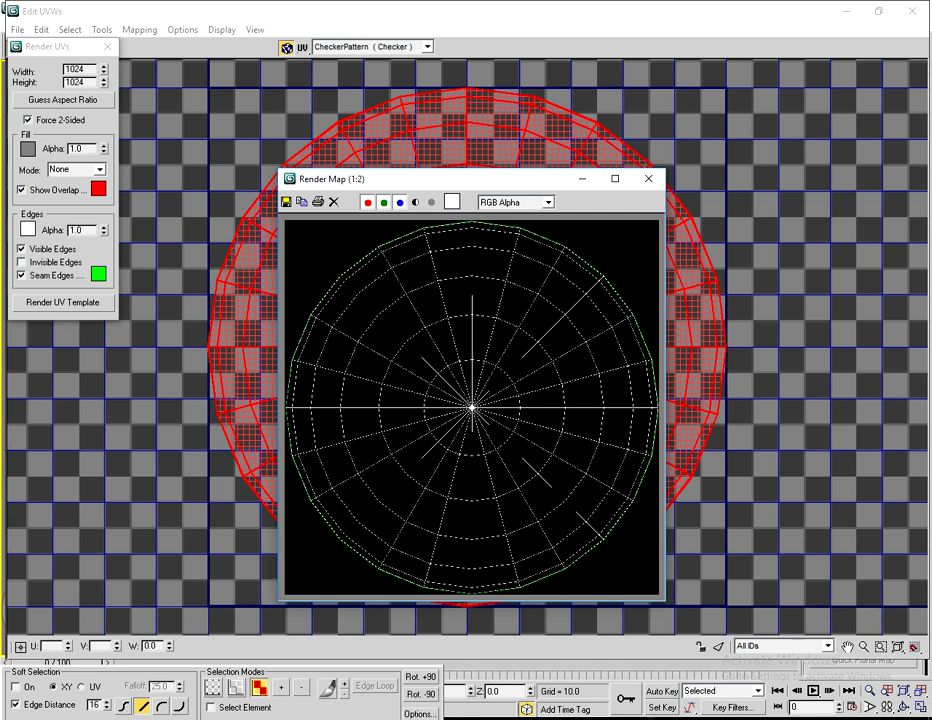
Step: Save the rendered UV template in the Buttons folder as a PNG named refere, using RGB 48 bit with alpha channel
{"action": "left_click", "coordinate": [286, 202]}
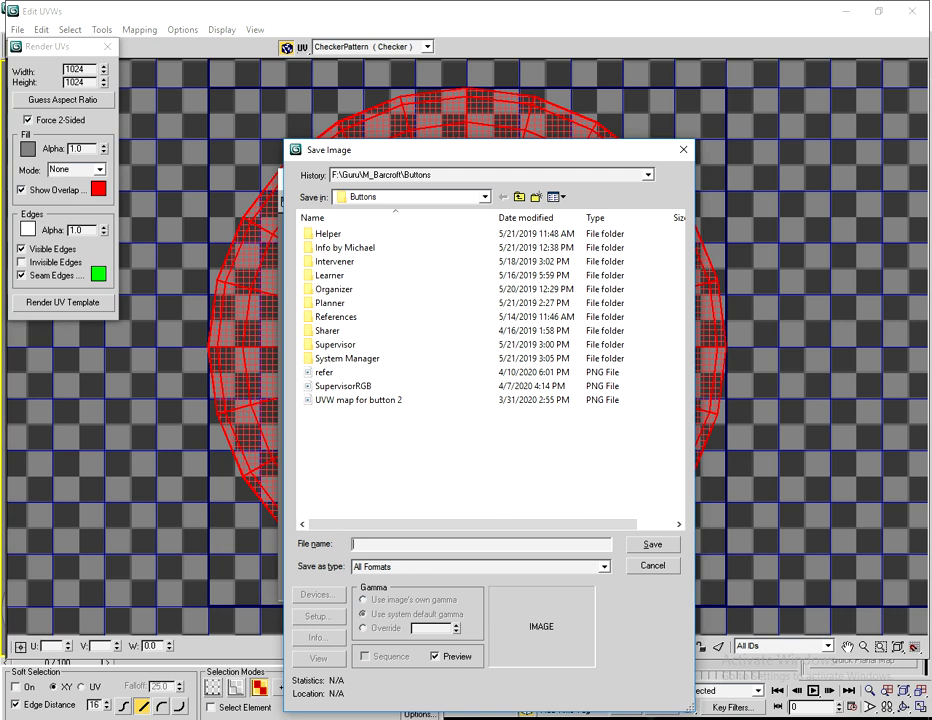
{"action": "type", "text": "refer"}
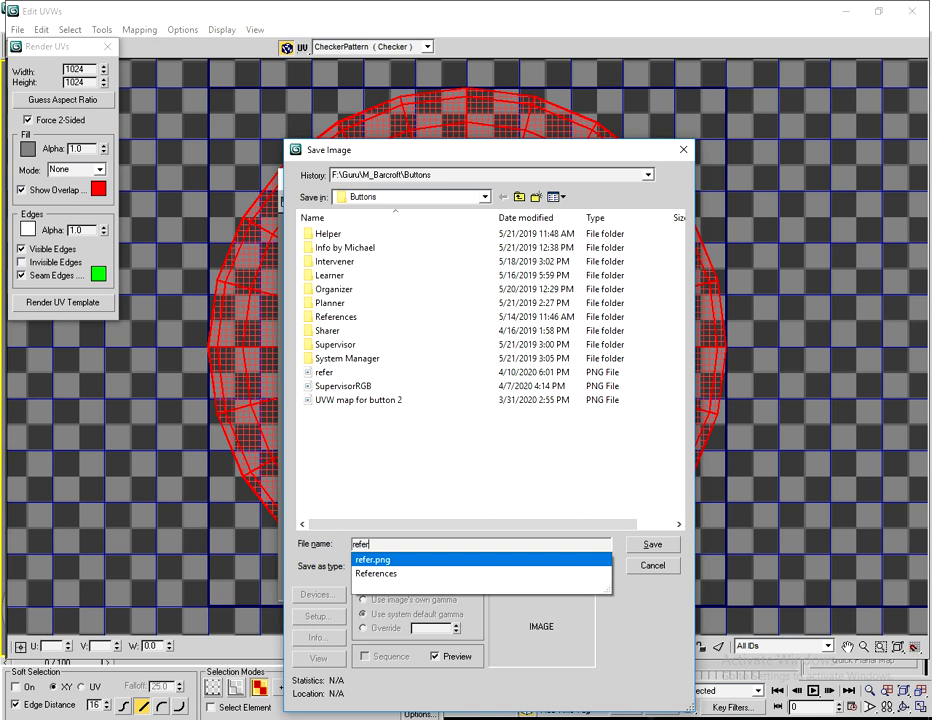
{"action": "type", "text": "e"}
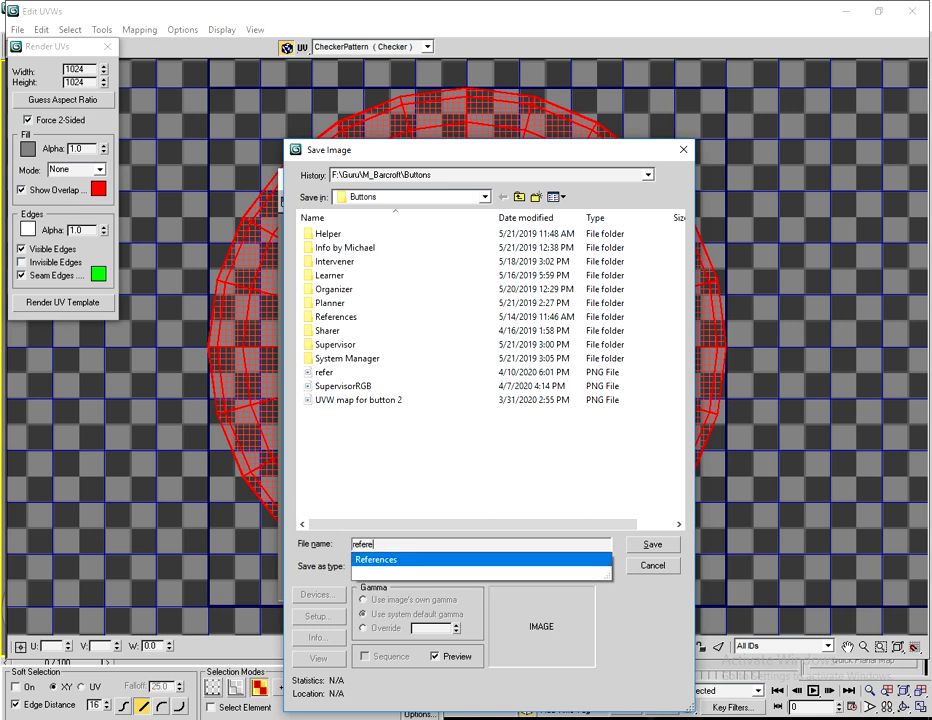
{"action": "key", "text": "Escape"}
{"action": "left_click", "coordinate": [480, 566]}
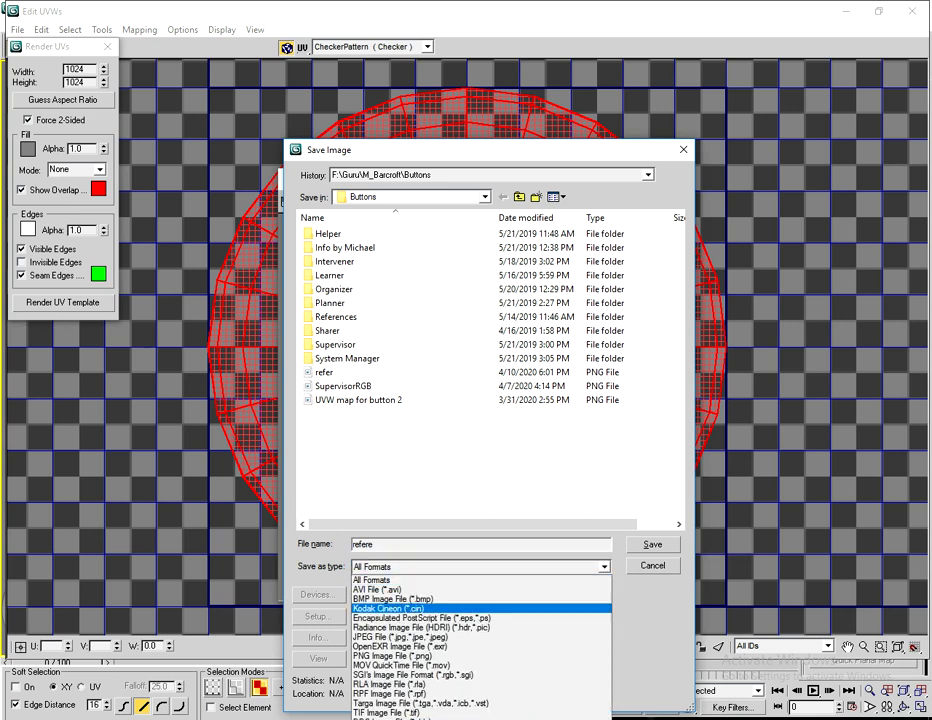
{"action": "key", "text": "Return"}
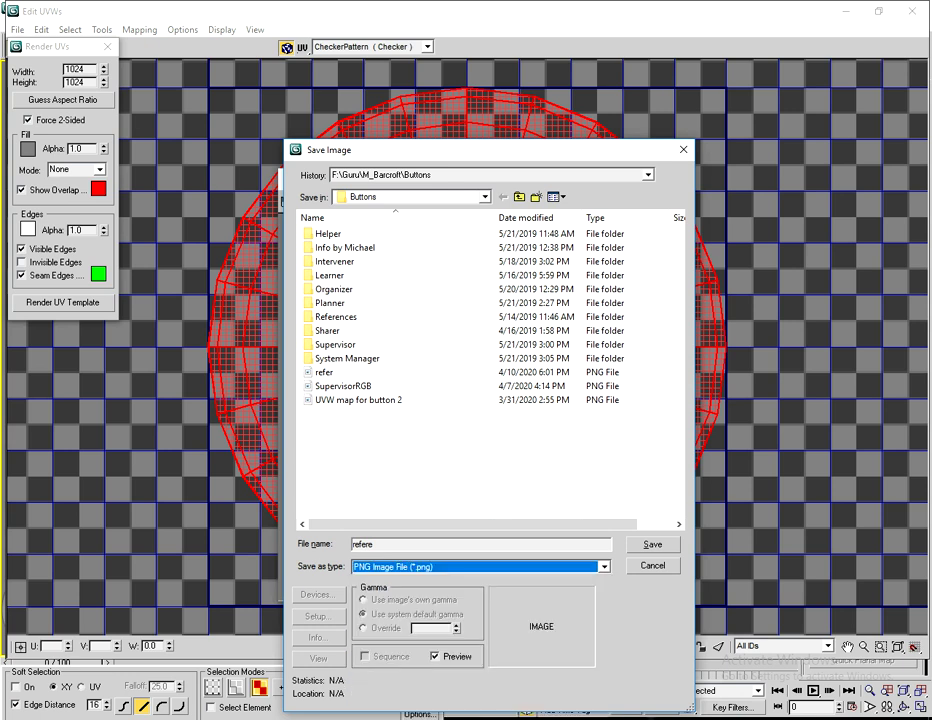
{"action": "key", "text": "Tab"}
{"action": "key", "text": "Return"}
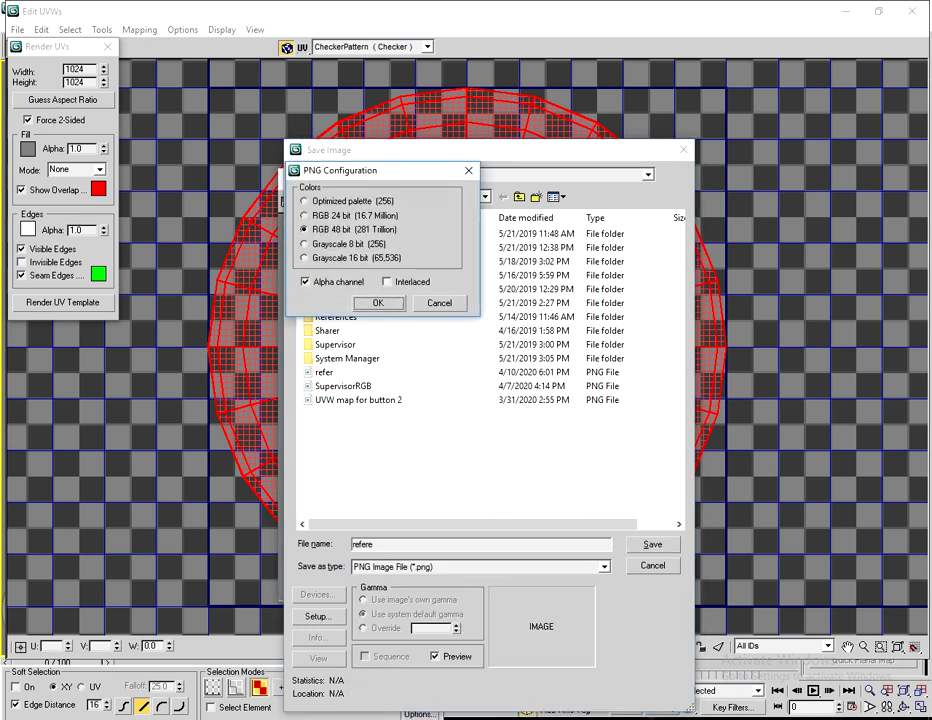
{"action": "key", "text": "Return"}
{"action": "key", "text": "Return"}
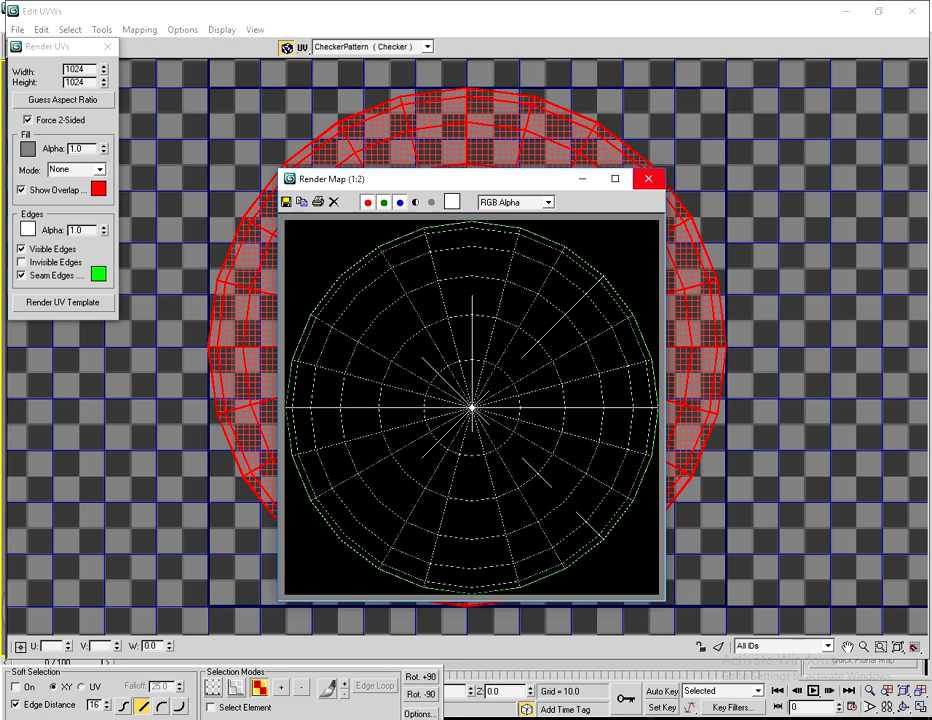
Step: Close the rendered map, the Render UVs dialog and the UV editor
{"action": "left_click", "coordinate": [648, 178]}
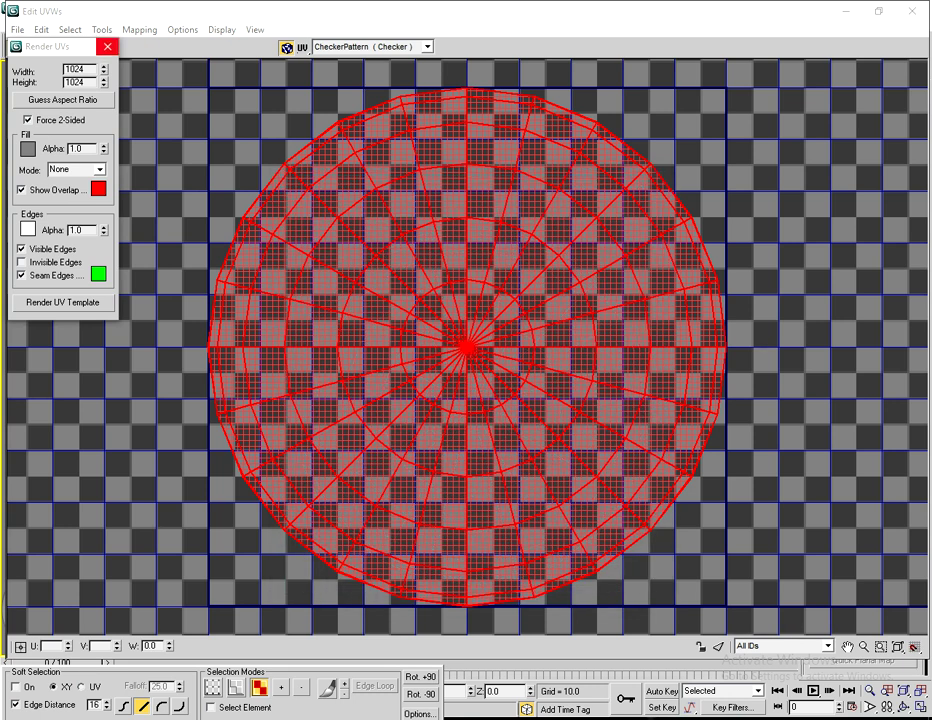
{"action": "left_click", "coordinate": [107, 46]}
{"action": "left_click", "coordinate": [912, 11]}
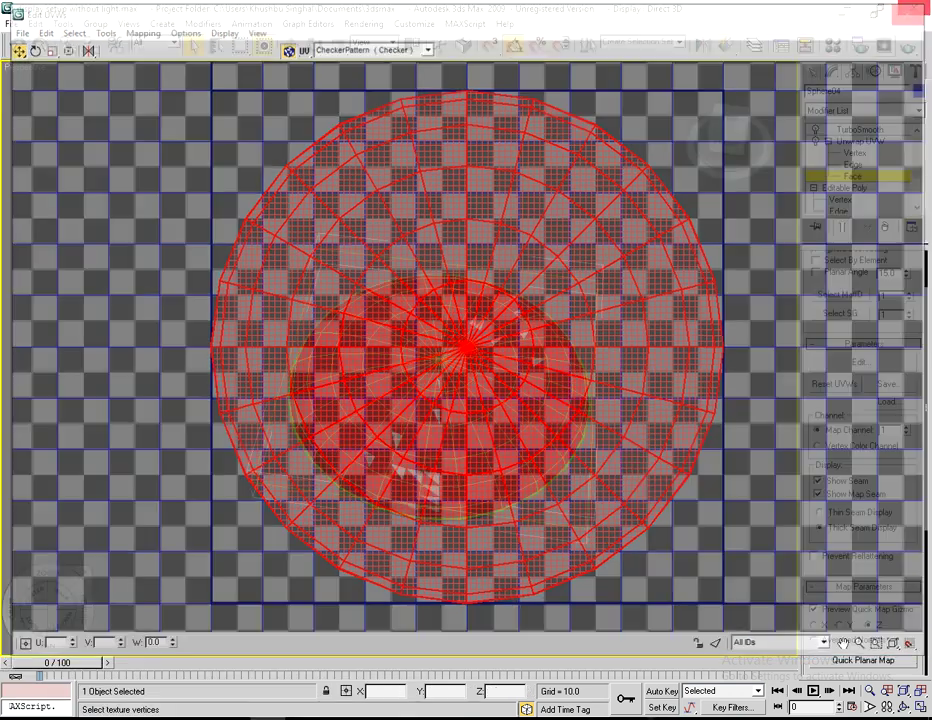